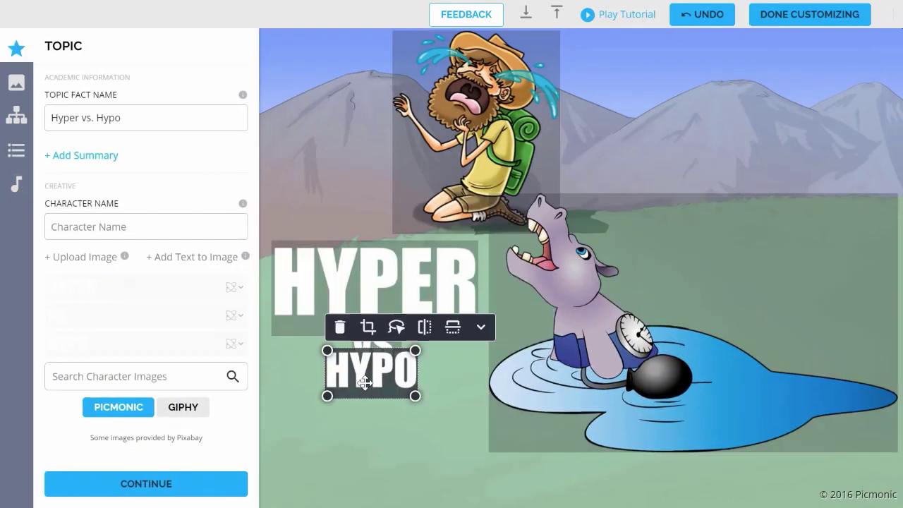
Move the HYPO text down and left on the hiker-and-hippo scene and enlarge it
left_click_drag(365, 383, 310, 398)
left_click_drag(363, 413, 477, 459)
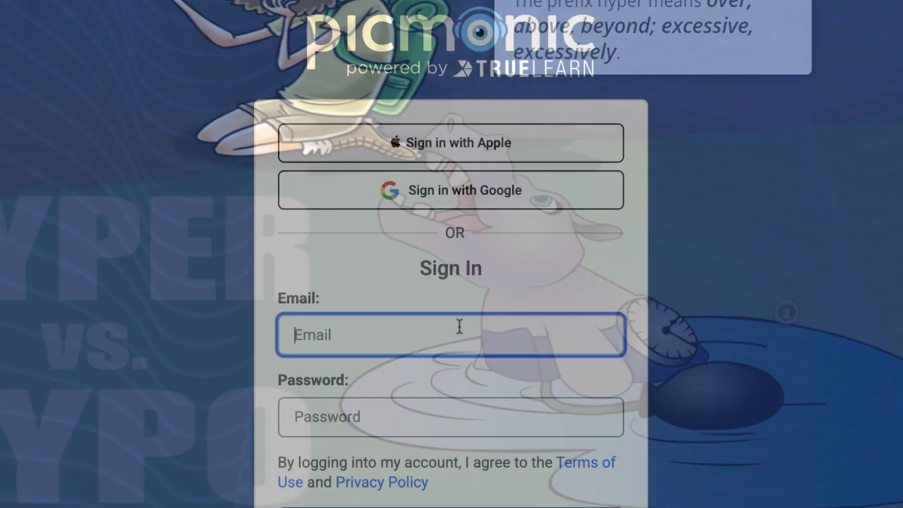
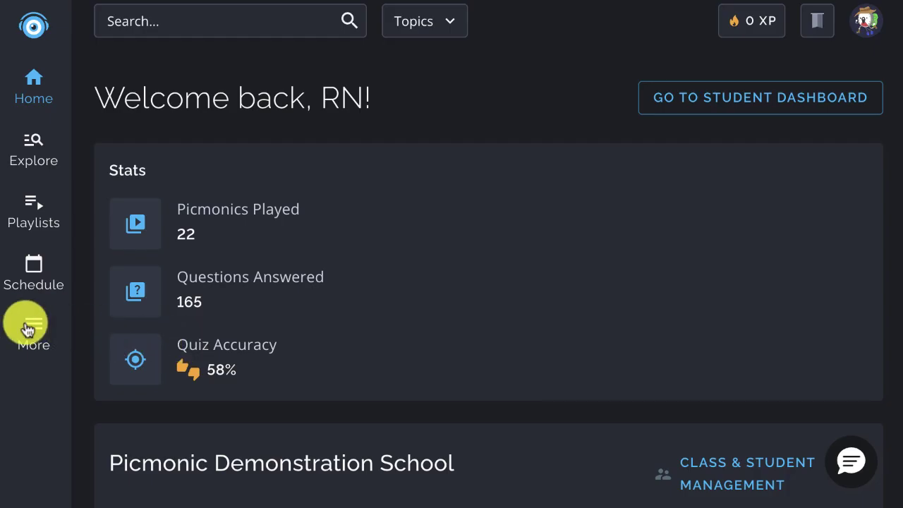
Sign in with the account email, then reach the Create page through the sidebar's More menu
left_click(28, 328)
left_click(140, 318)
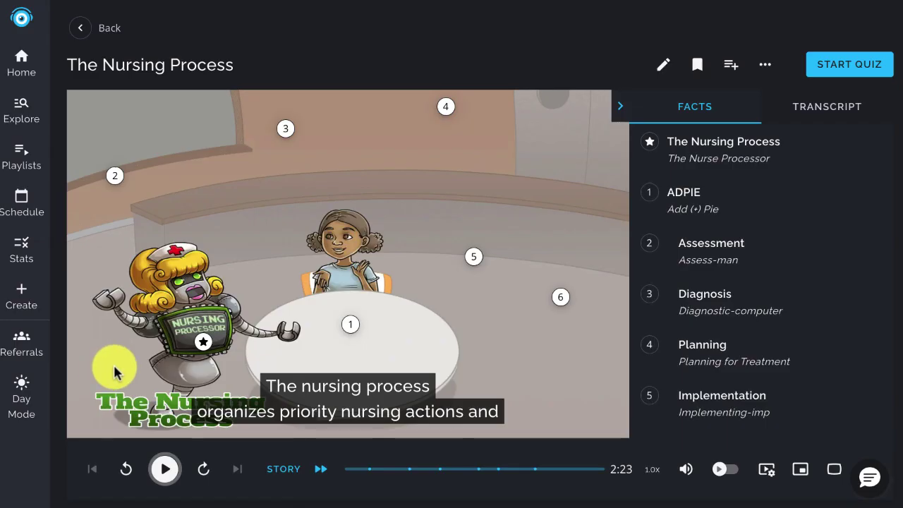
Expand The Nursing Process fact and scroll through its full description
left_click(703, 148)
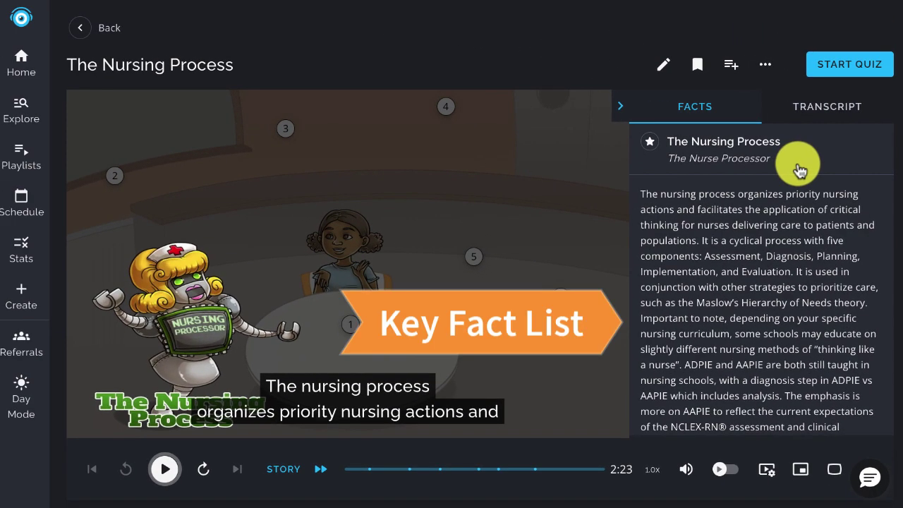
scroll(799, 169, "down", 5)
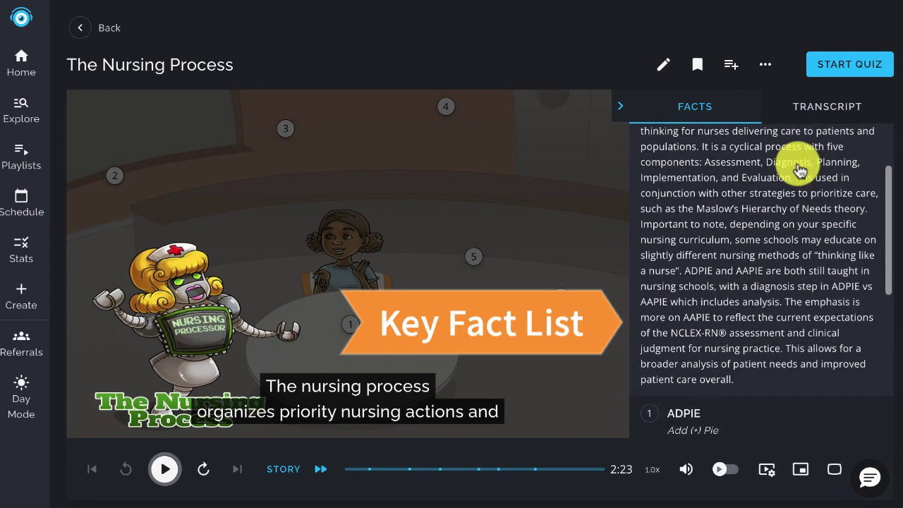
scroll(796, 175, "down", 2)
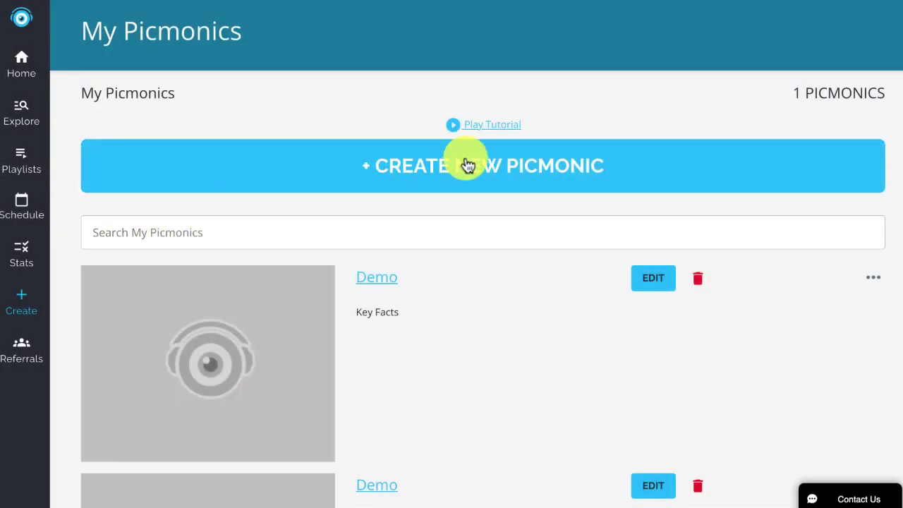
Create a new picmonic titled How to Say "I Love You" in Italian
left_click(466, 165)
type("How to Say \"I Love You\" in It")
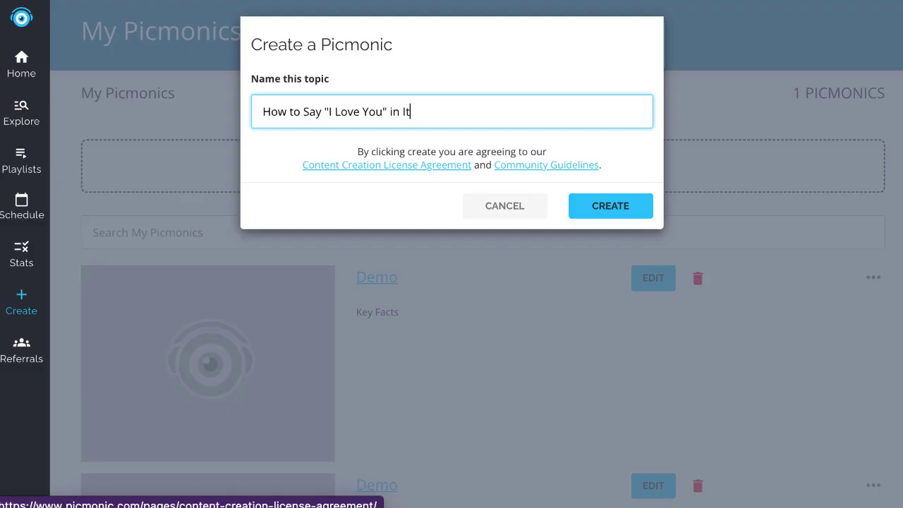
left_click(624, 216)
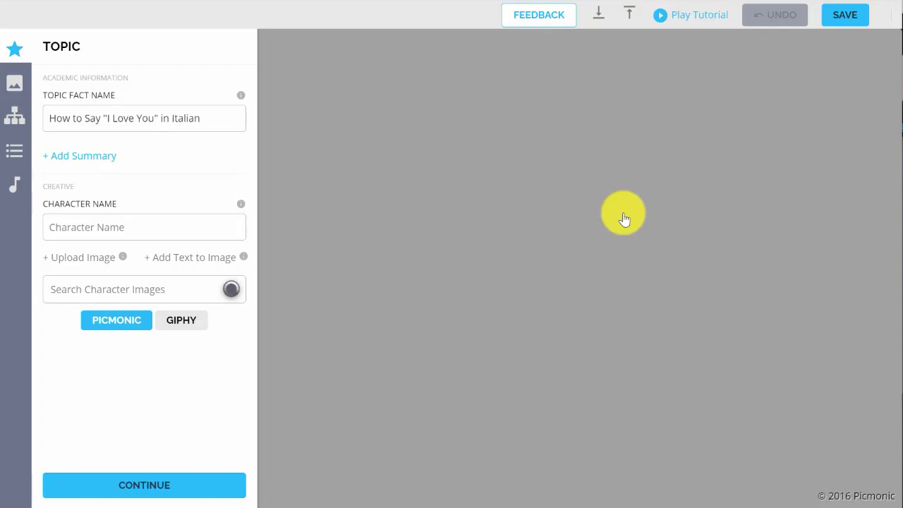
Name the character Love Heart and search character images for Love Heart
left_click(201, 227)
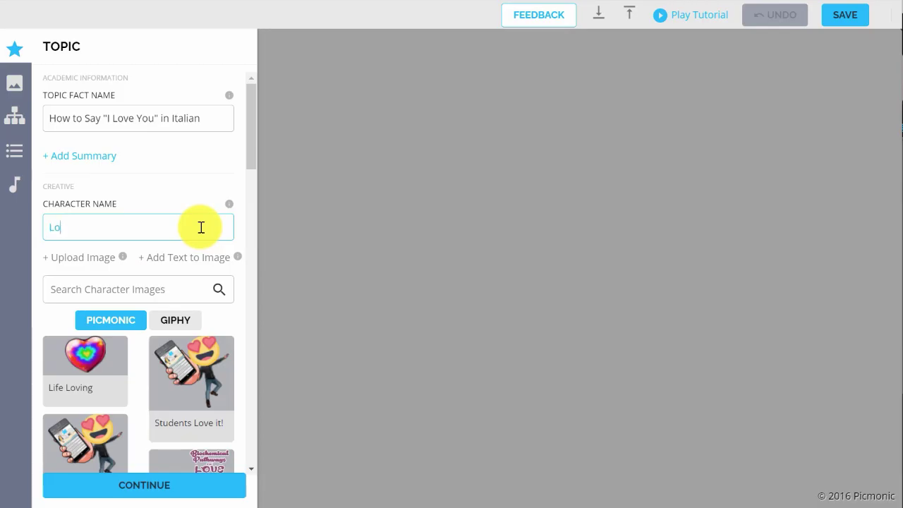
left_click(182, 290)
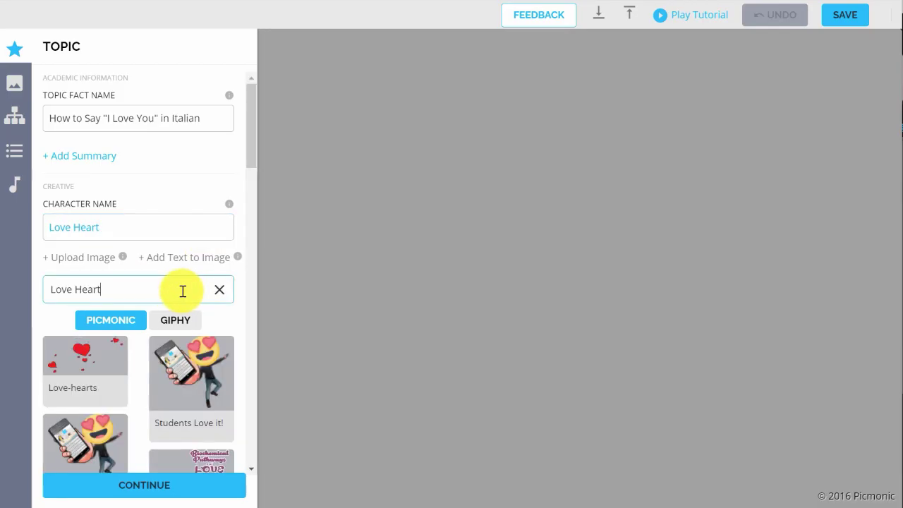
scroll(182, 296, "down", 3)
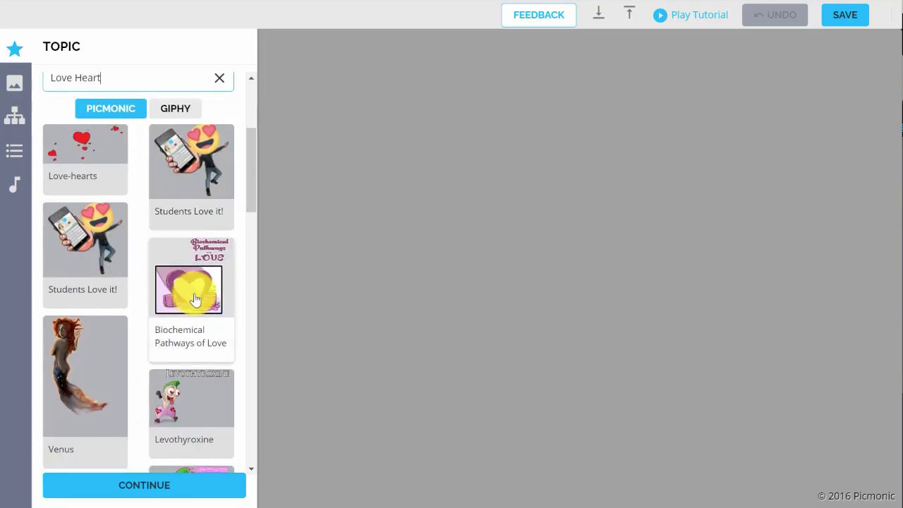
scroll(196, 301, "down", 3)
Add the heart character image, enlarge it, mirror it horizontally, and crop its left edge
left_click(196, 301)
left_click_drag(592, 302, 724, 430)
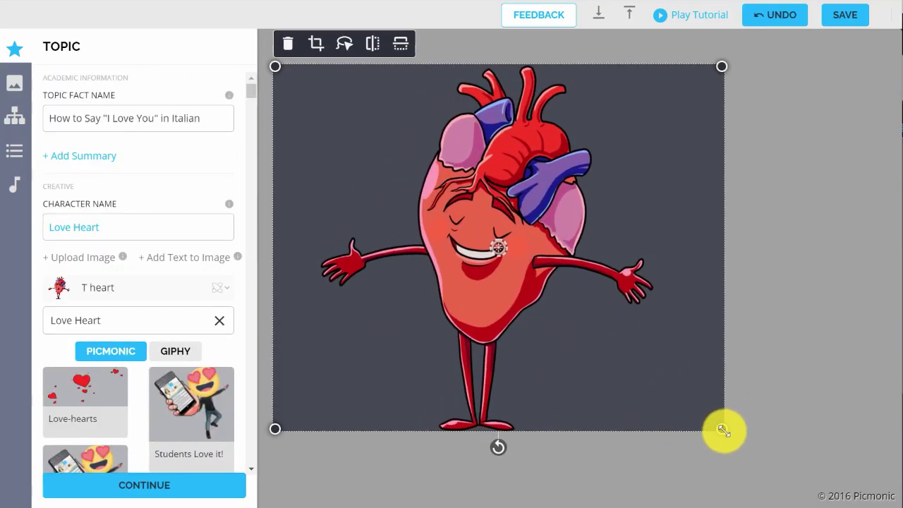
left_click(355, 65)
left_click(300, 64)
left_click_drag(259, 87, 298, 89)
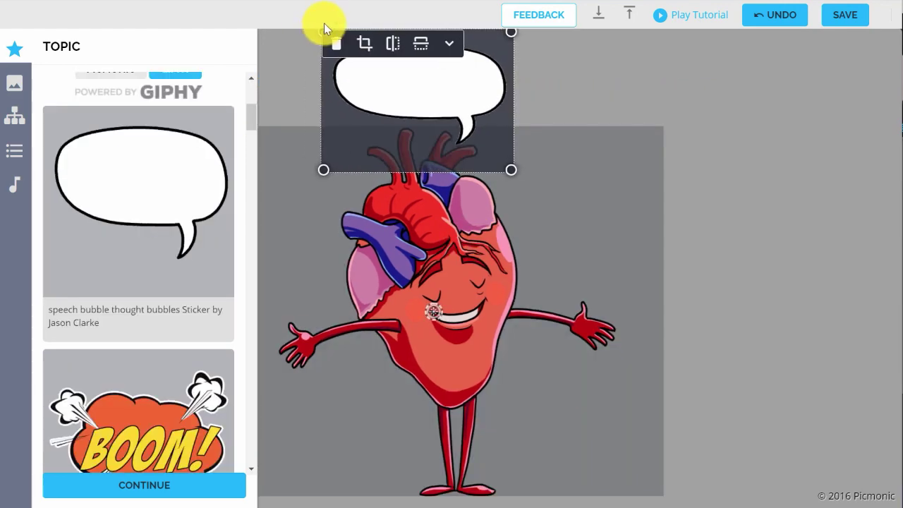
Place the "I Love You!" speech bubble above the heart and heart stickers beside it
left_click_drag(459, 62, 483, 86)
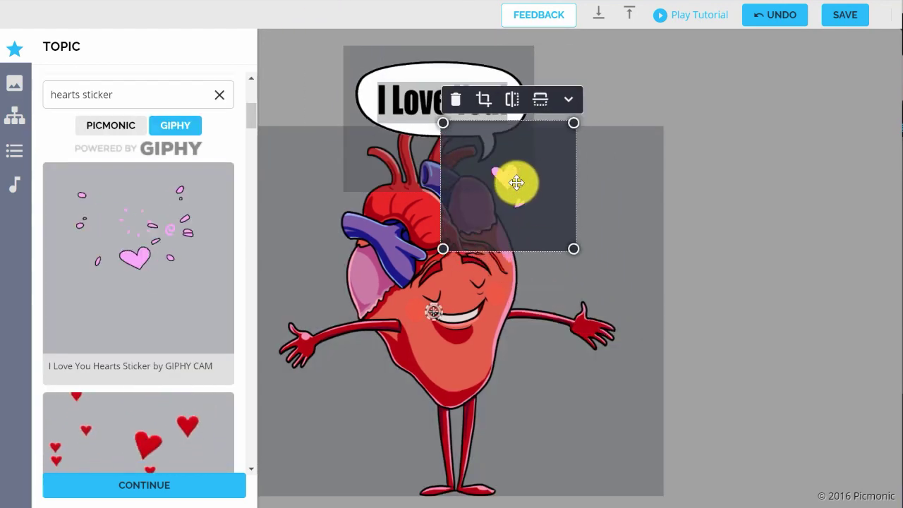
left_click_drag(518, 181, 504, 176)
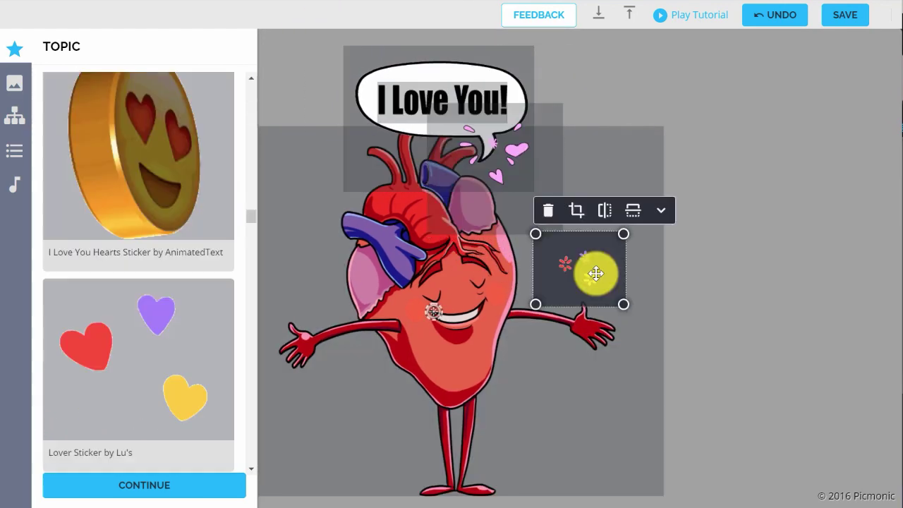
left_click_drag(595, 272, 347, 292)
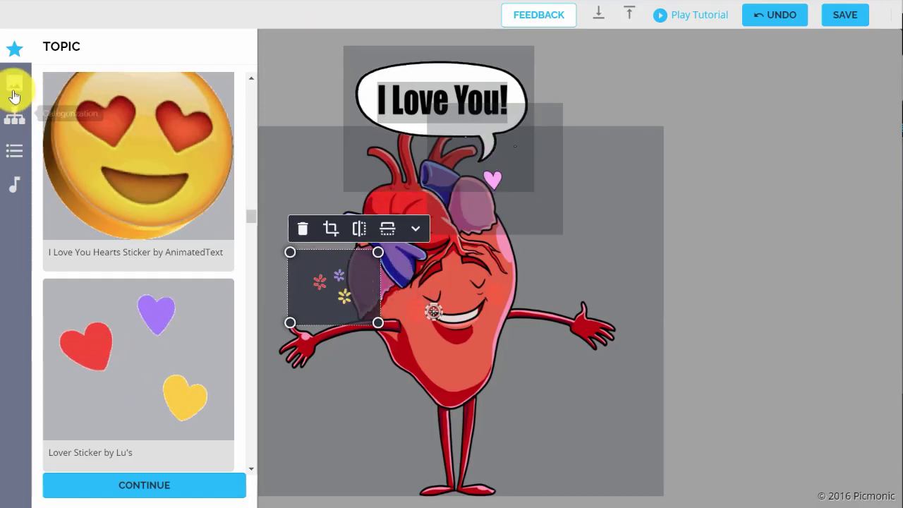
left_click(14, 88)
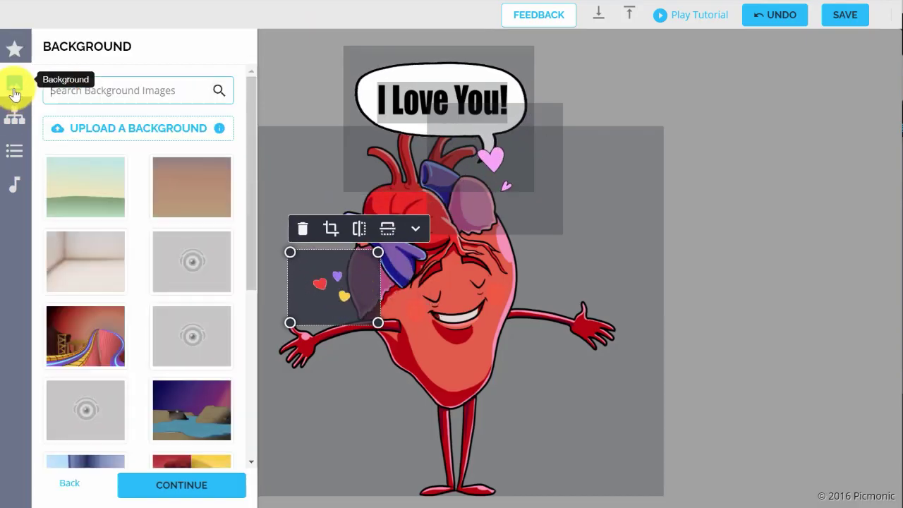
Search backgrounds for 'pink' and apply the pink tiled-floor background
left_click(97, 90)
type("pink")
key("Return")
scroll(122, 262, "down", 5)
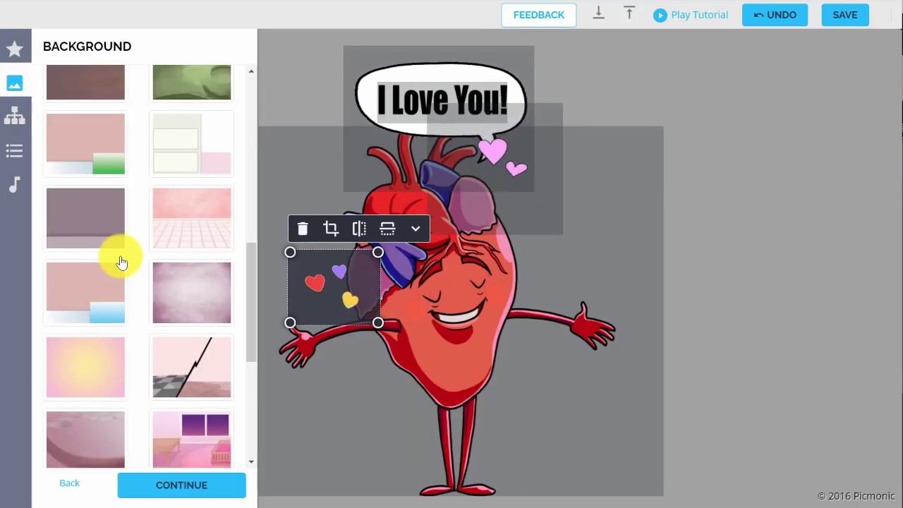
left_click(171, 242)
File the topic under Life / General Knowledge / Randomness
left_click(13, 120)
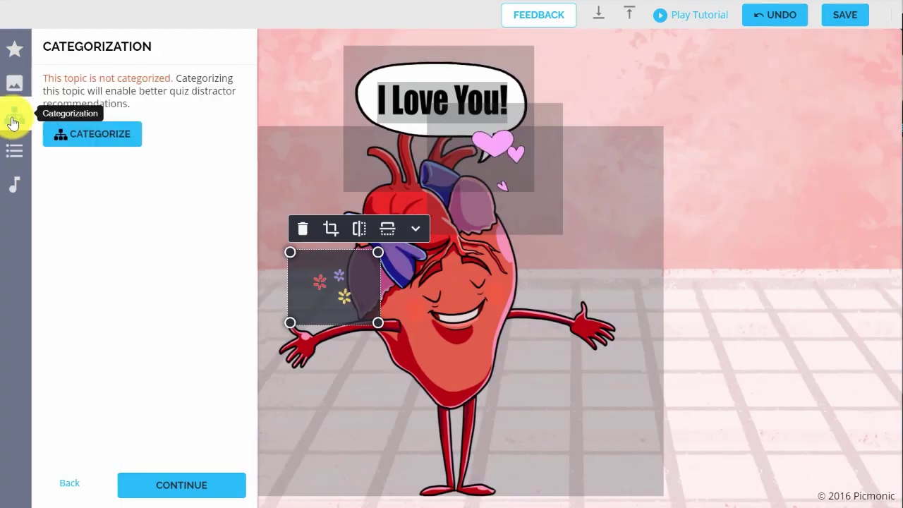
left_click(131, 148)
left_click(250, 128)
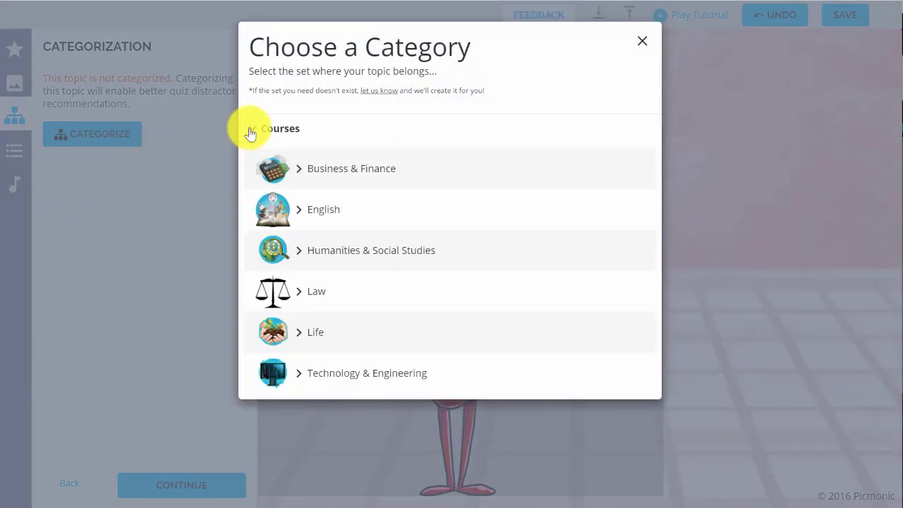
left_click(332, 346)
left_click(330, 363)
left_click(626, 387)
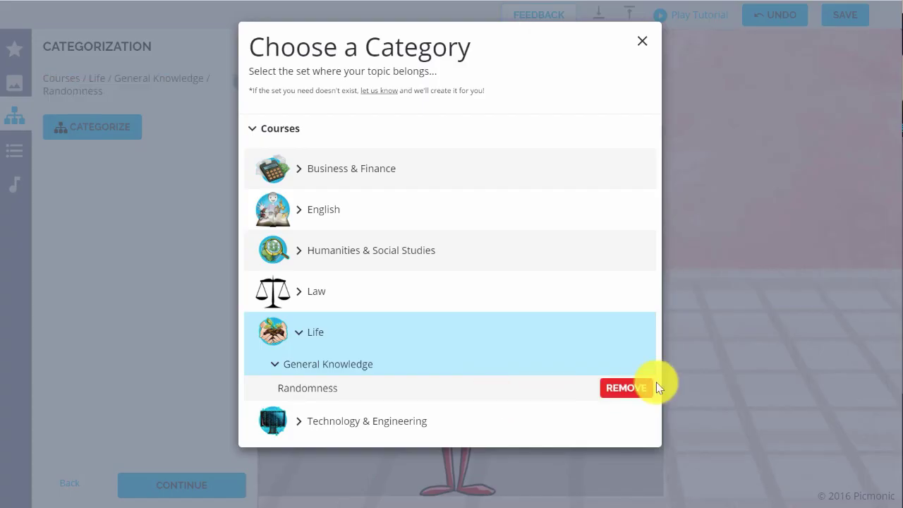
left_click(642, 41)
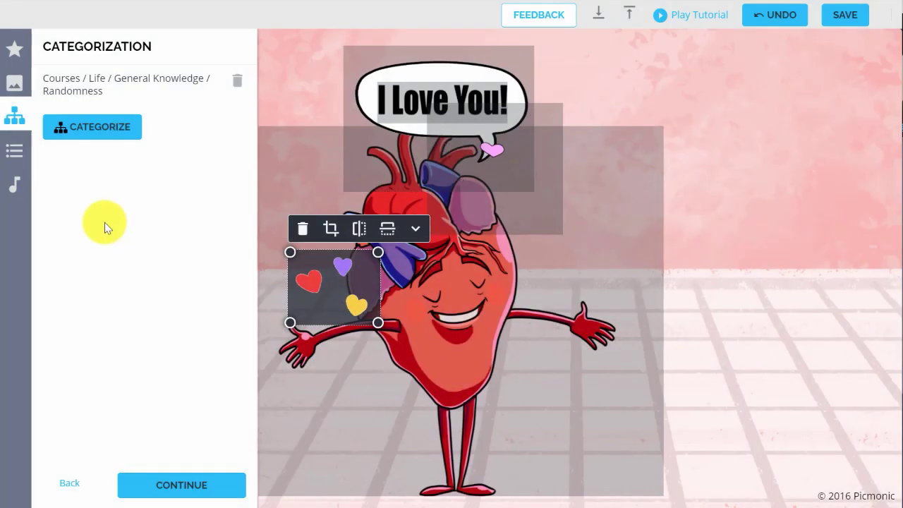
left_click(29, 164)
Add the fact 'Italian: Ti amo' with a definition about a steaming teapot and ammo
type("Italian: Ti amo")
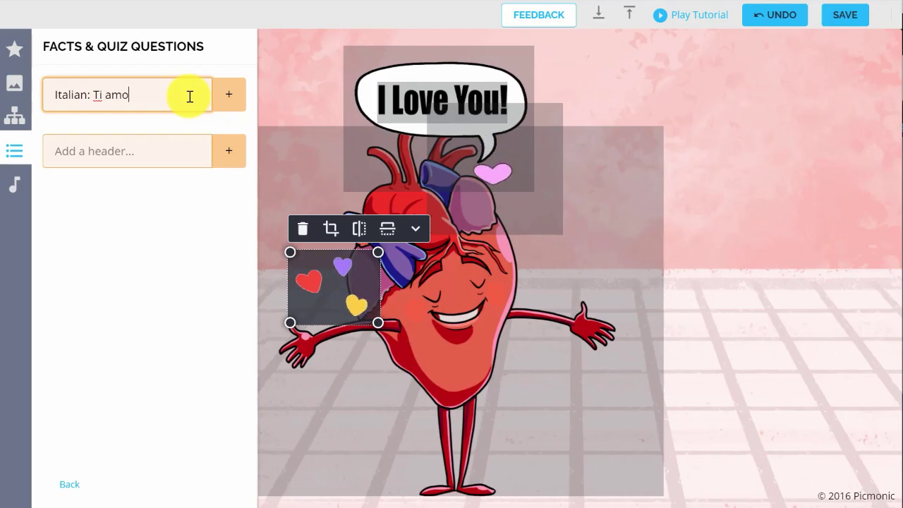
left_click(226, 104)
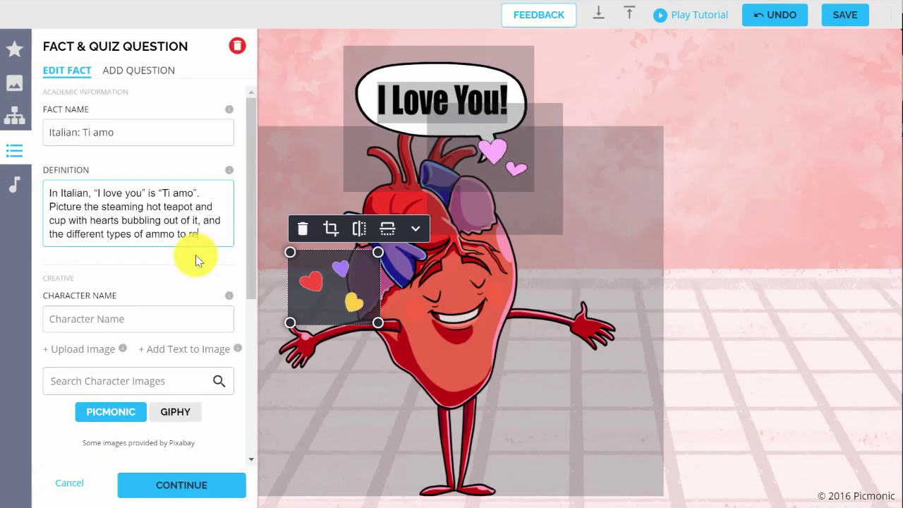
type("member this beautiful phr")
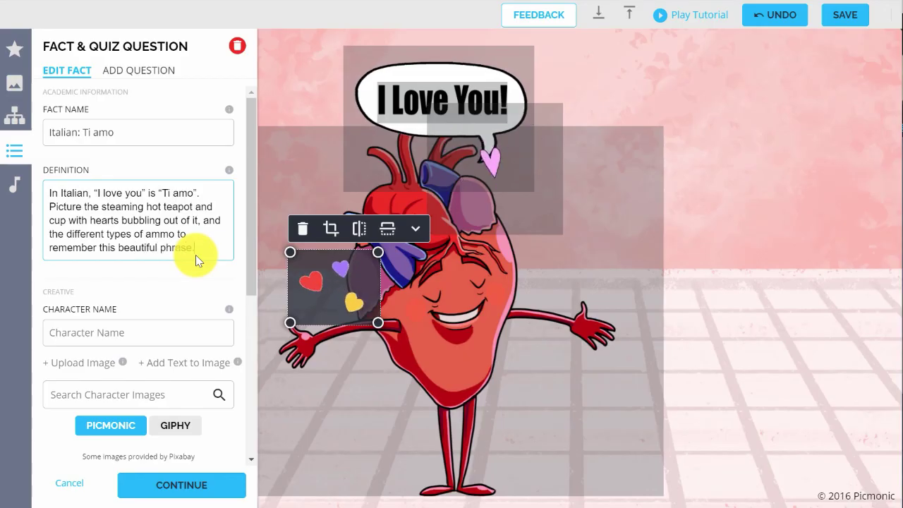
type("ase.")
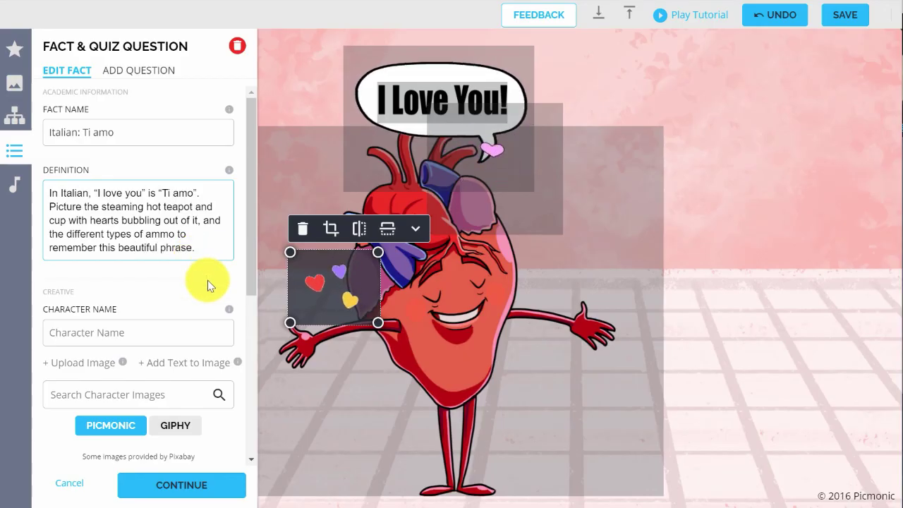
Name the character Tea Ammo and place teapot and bullets stickers at the scene's right
left_click(193, 334)
type("Tea Ammo")
scroll(202, 228, "down", 10)
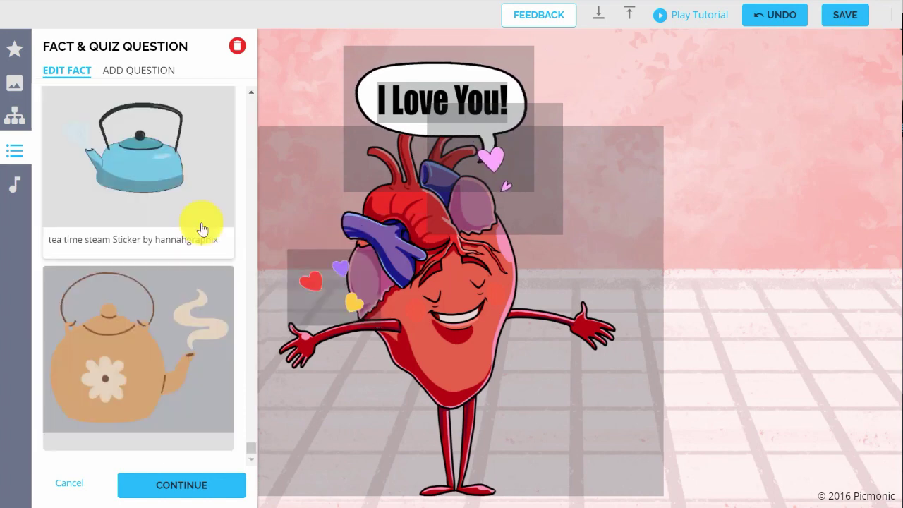
left_click_drag(202, 228, 716, 330)
left_click_drag(660, 290, 685, 318)
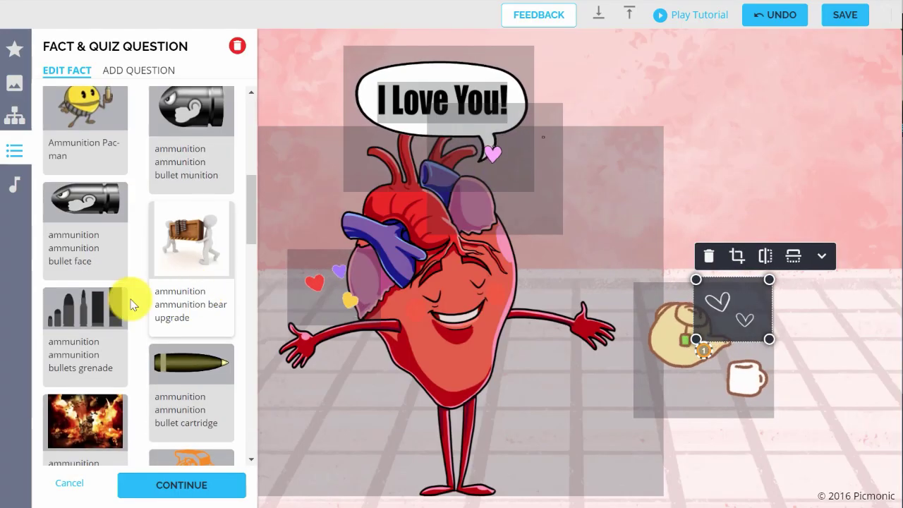
left_click_drag(131, 304, 843, 351)
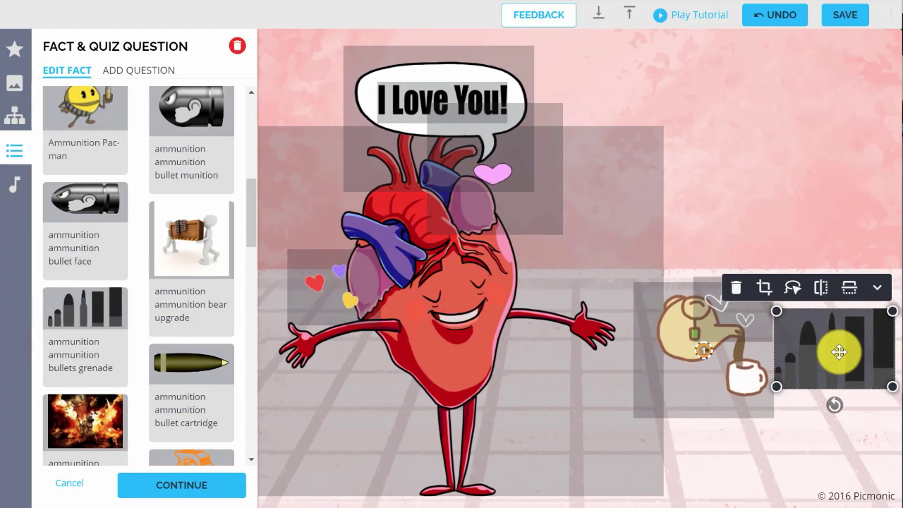
left_click_drag(664, 339, 649, 339)
left_click_drag(830, 354, 859, 331)
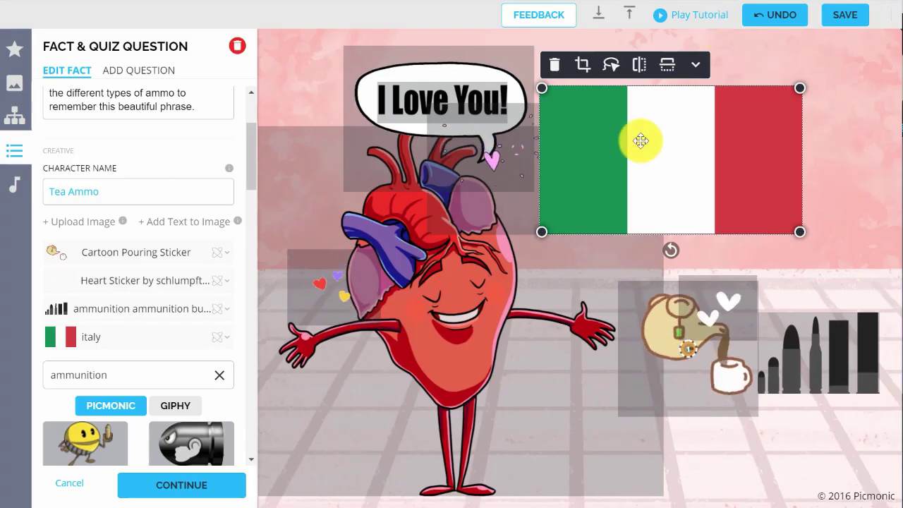
Shrink the Italian flag sticker, move it to the upper right, and open its animation list
left_click_drag(540, 89, 565, 90)
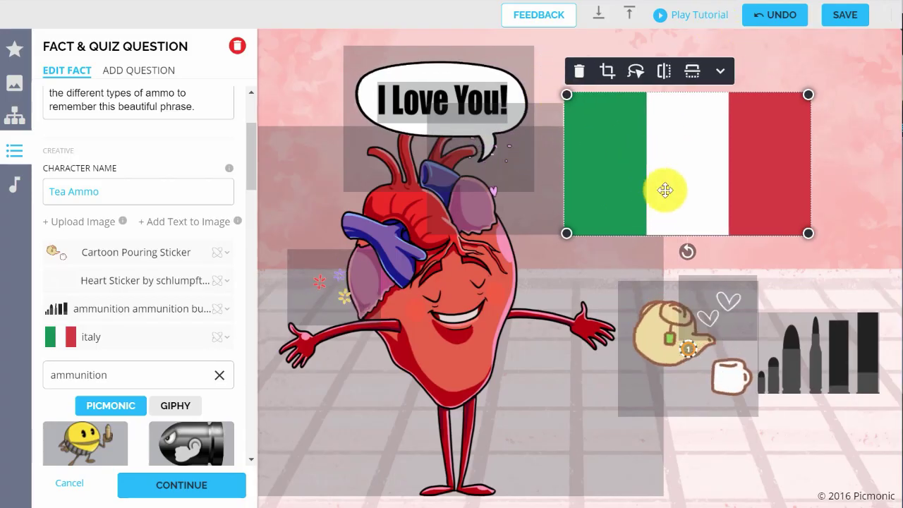
left_click_drag(665, 188, 690, 179)
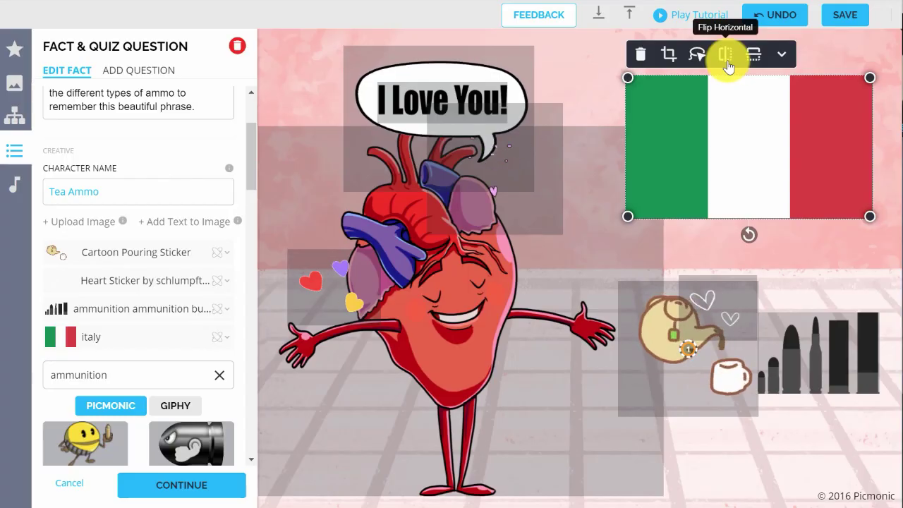
left_click(223, 345)
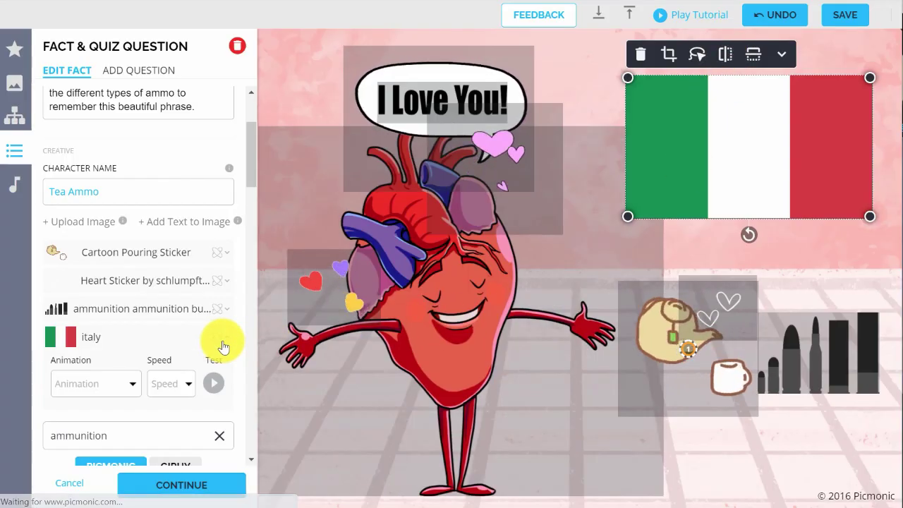
scroll(222, 343, "down", 2)
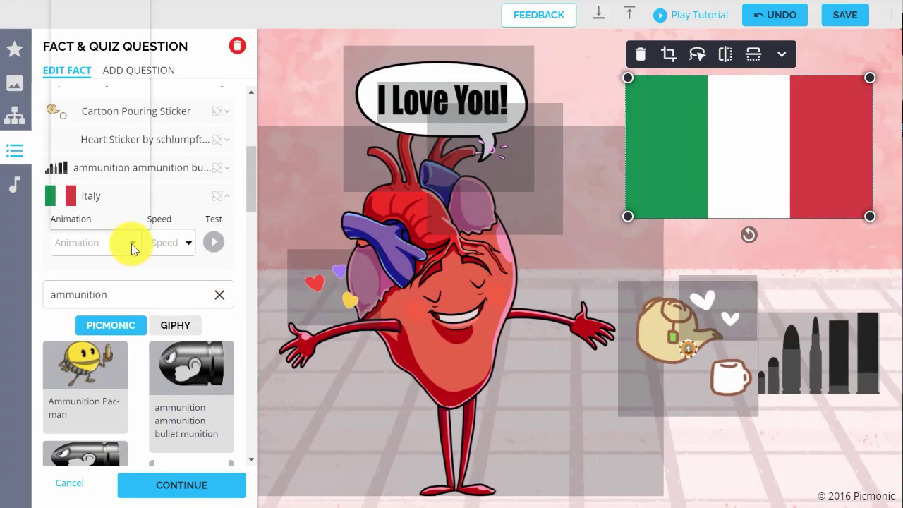
left_click(132, 243)
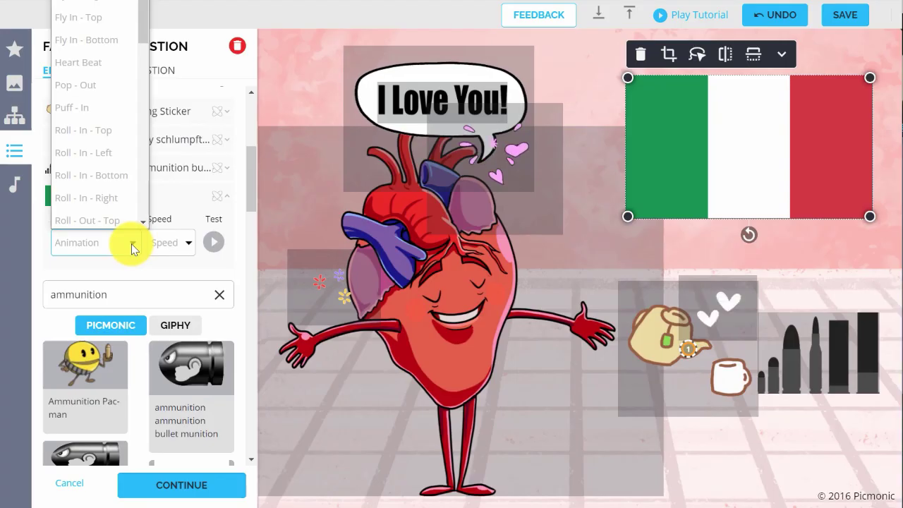
Set the Italian flag's animation to Heart Beat at Fast speed and test-play it
left_click(115, 59)
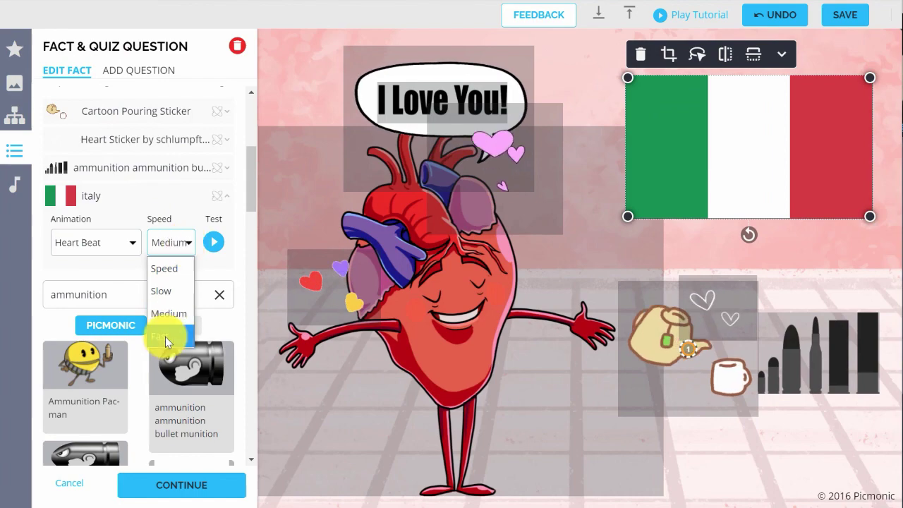
left_click(162, 335)
left_click(216, 246)
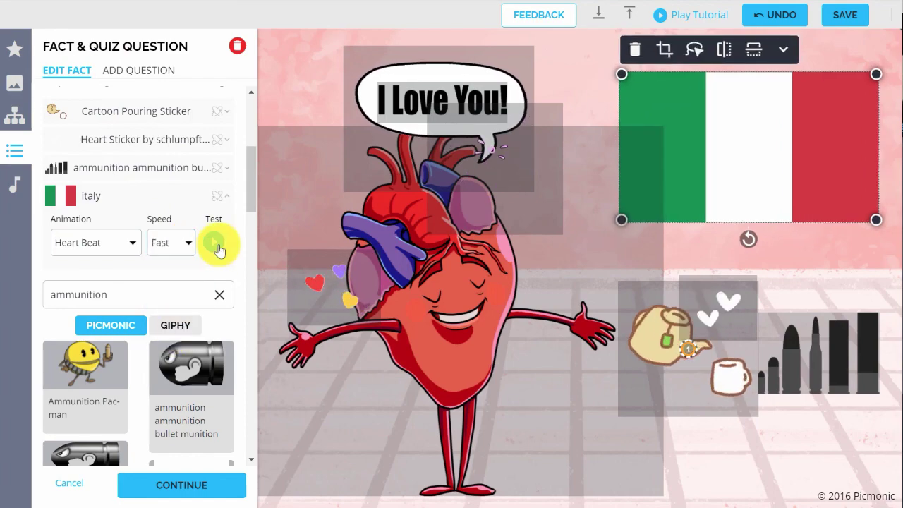
scroll(217, 247, "up", 3)
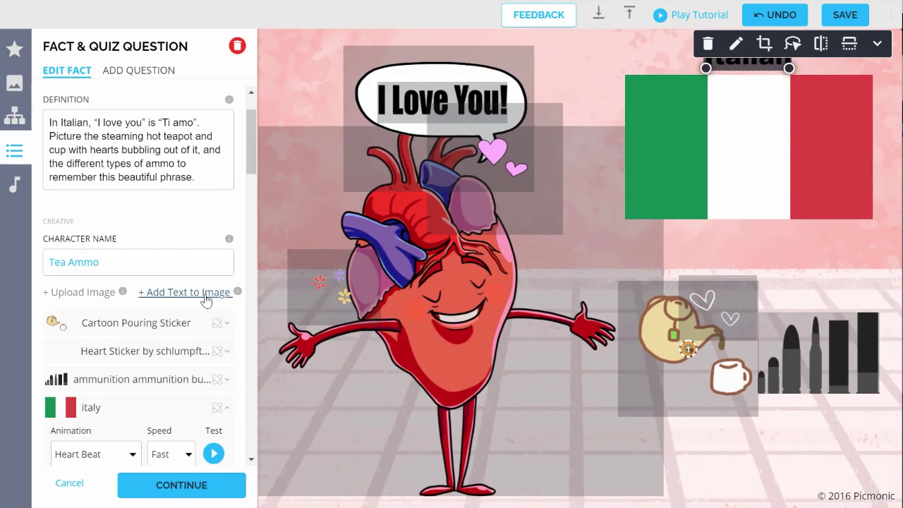
Add "Ti amo" text in Arial Black and drag it below the bullets sticker at lower right
left_click(261, 244)
type("\"")
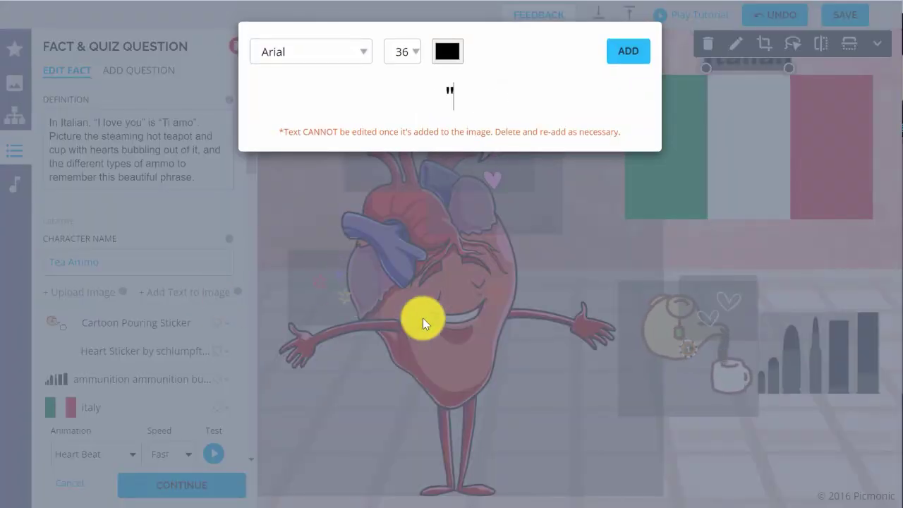
type("Ti amo\"")
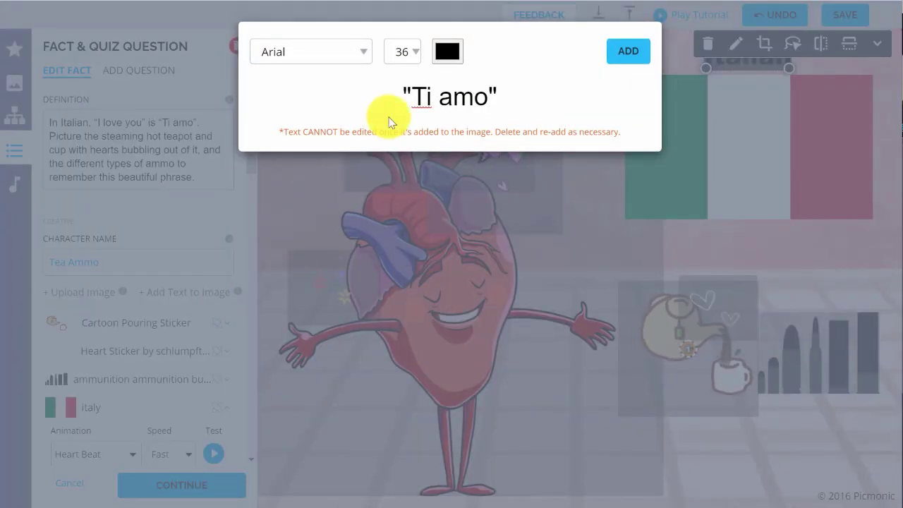
left_click(363, 53)
left_click(340, 99)
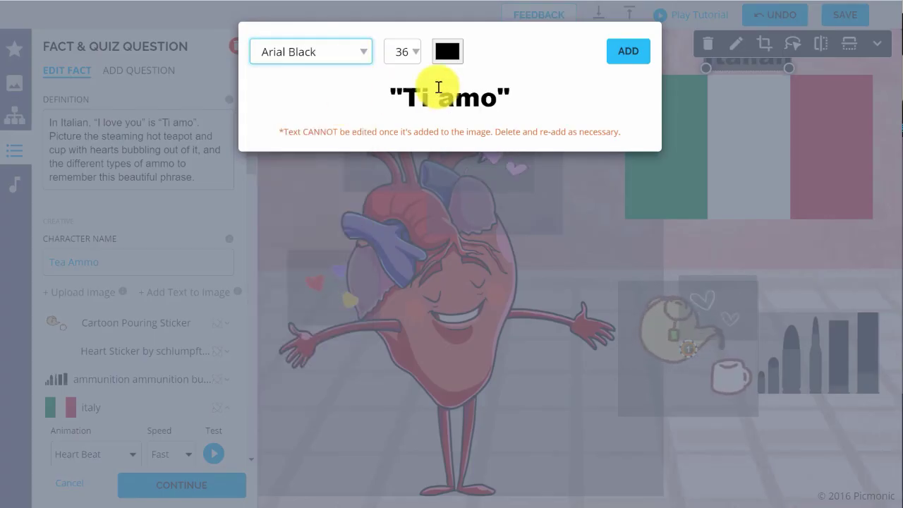
left_click(628, 52)
left_click_drag(615, 269, 797, 415)
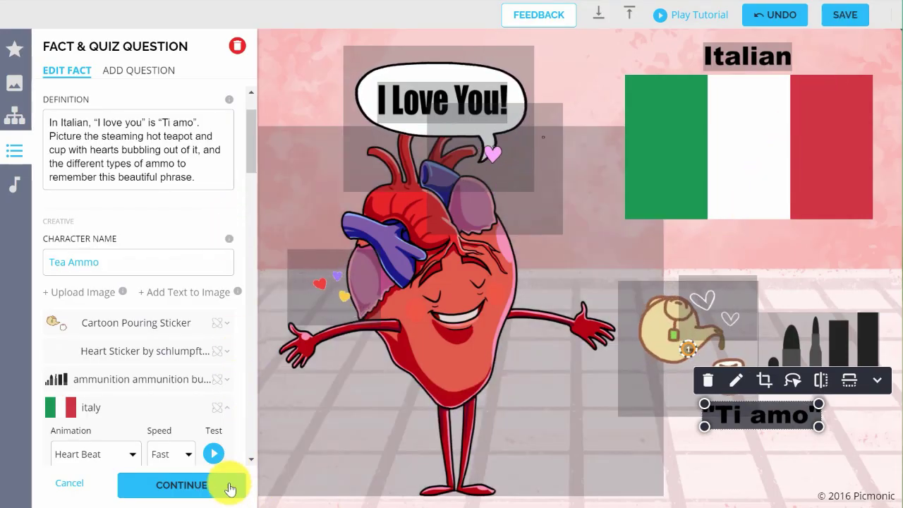
Write the quiz question 'How do you say "I Love You" in Italian?'
left_click(229, 487)
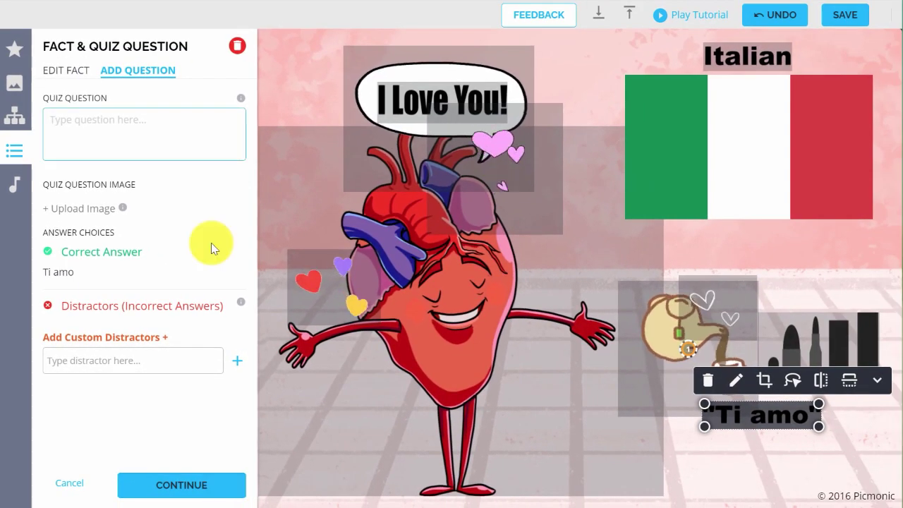
type("How ")
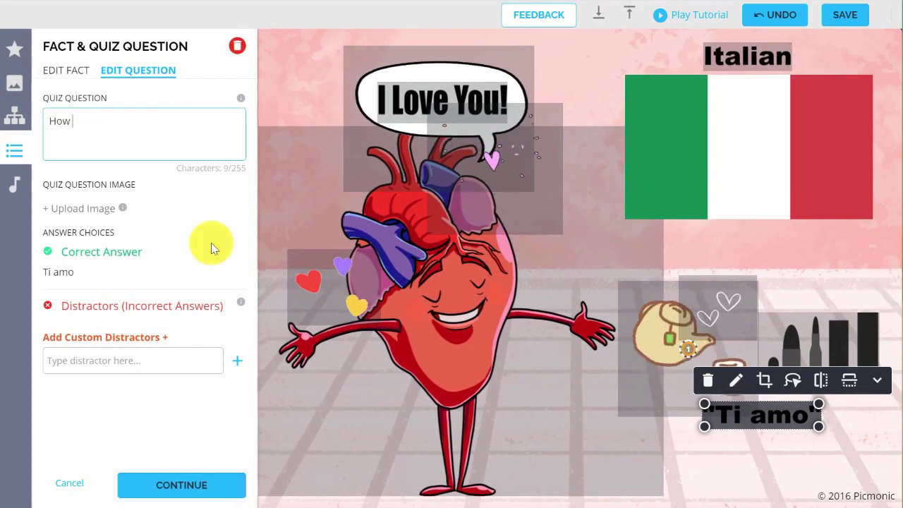
type("do you say \"")
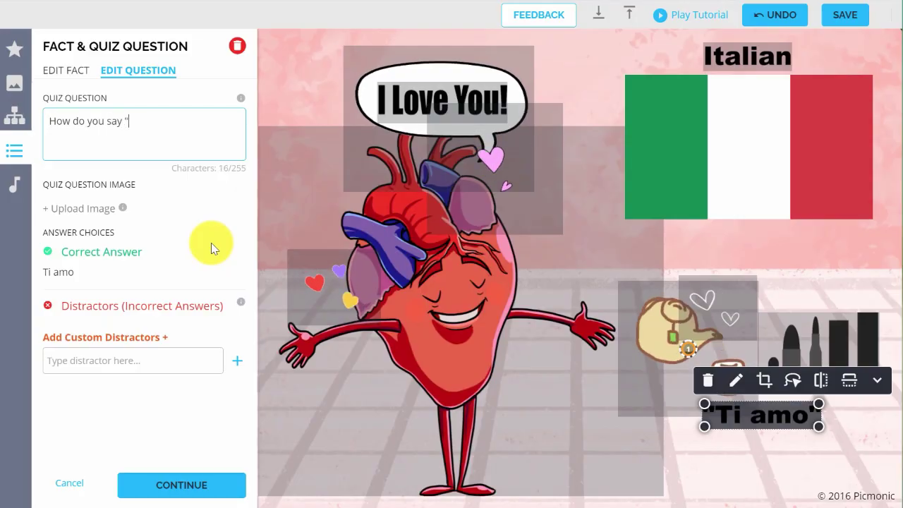
type("I Love Y")
type("ou")
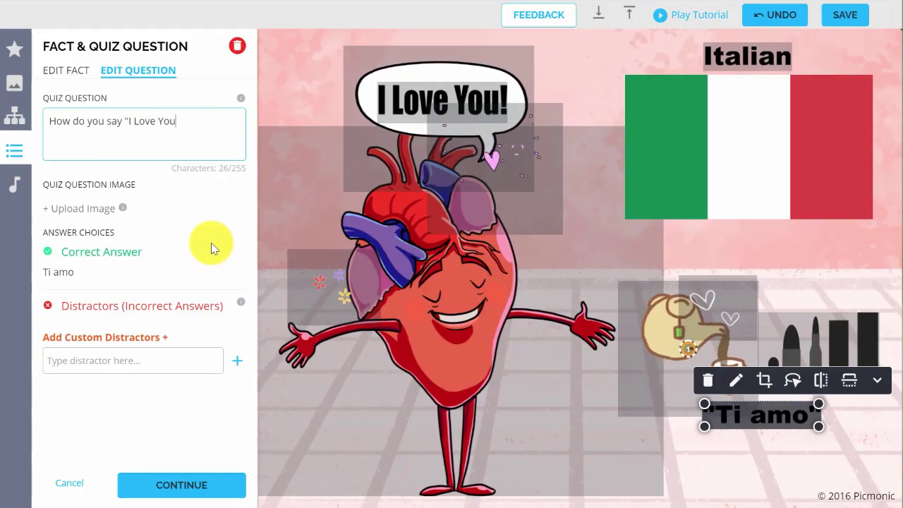
type("\" in Italian?")
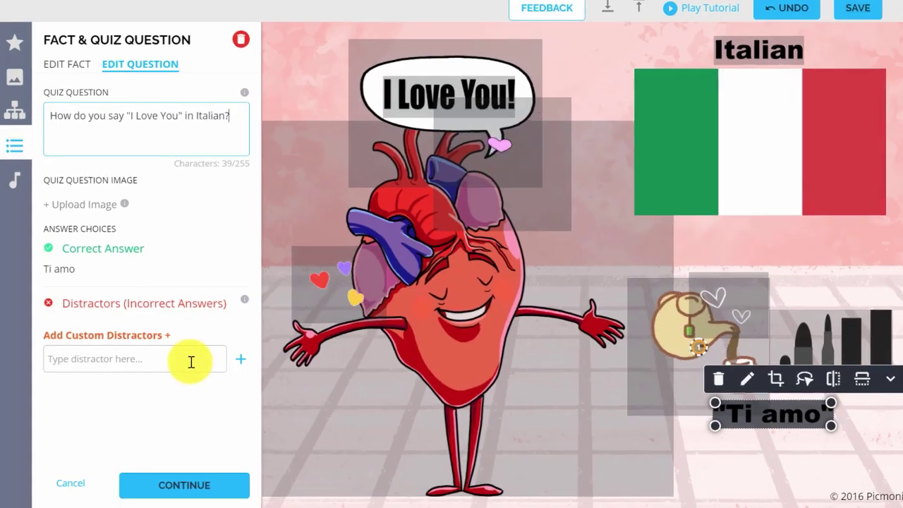
Add custom distractors Je t'aime, Hola, Aishiteru and Wo ai ni
left_click(189, 359)
type("Je t'aime")
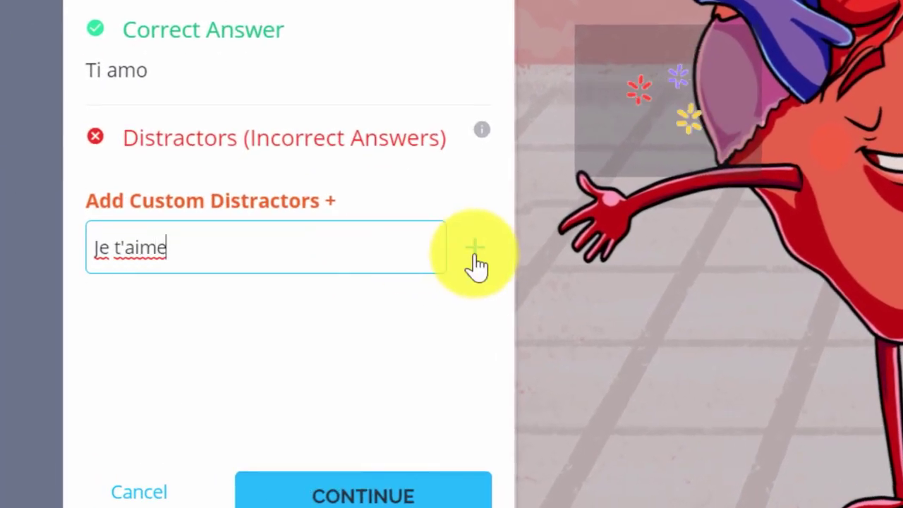
left_click(474, 249)
left_click(391, 307)
type("Hola")
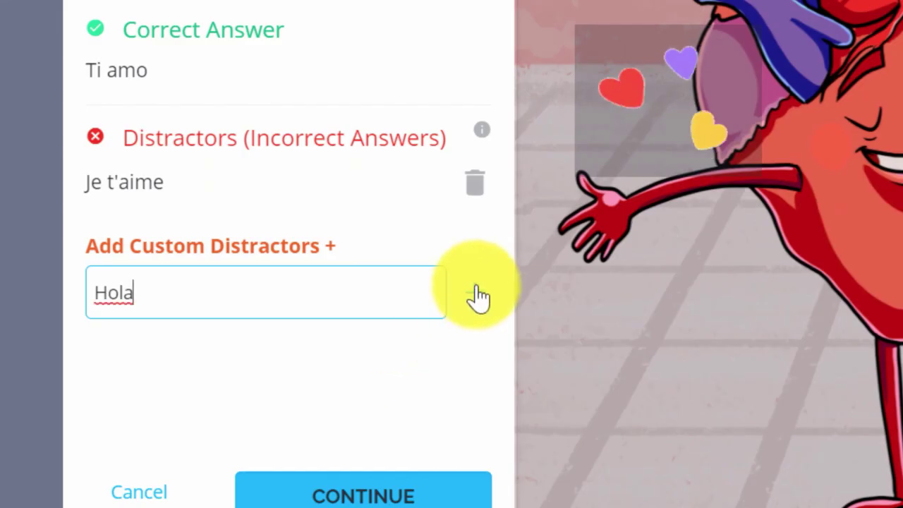
left_click(475, 293)
left_click(391, 344)
type("Aishiteru")
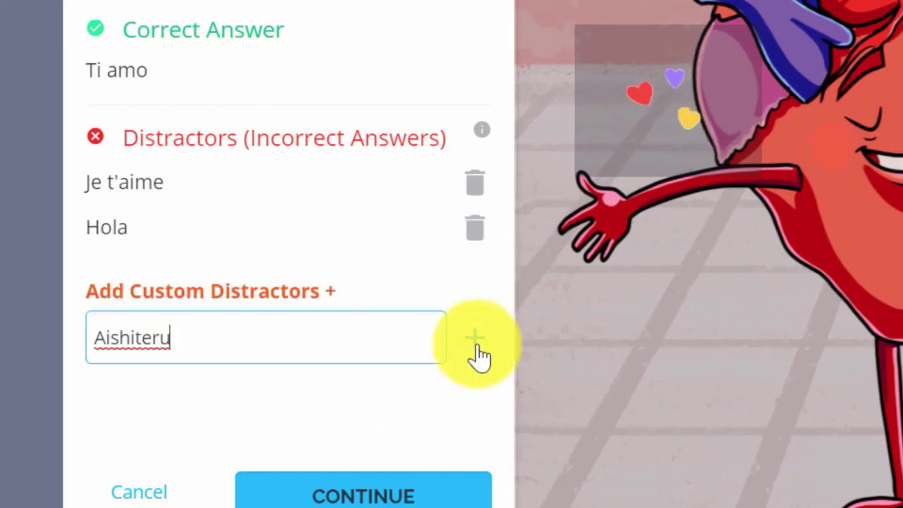
left_click(475, 340)
left_click(415, 383)
type("Wo ai ni")
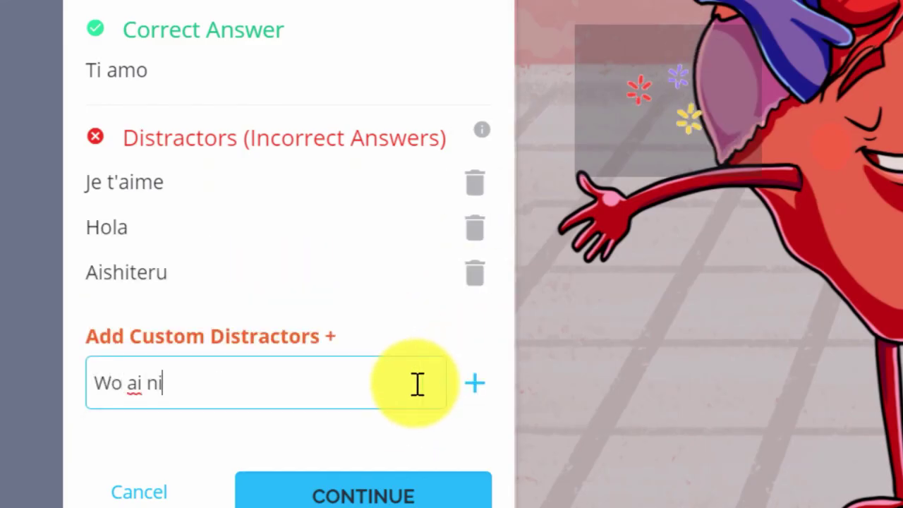
left_click(475, 383)
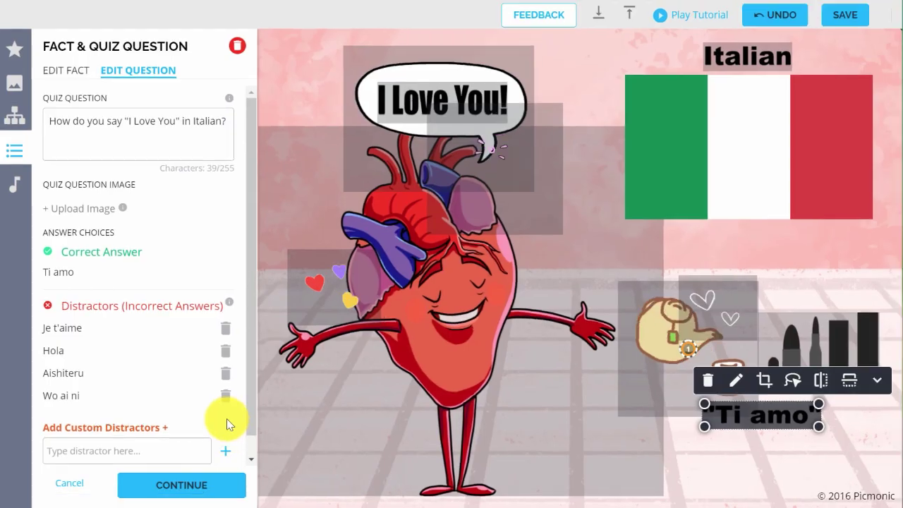
Close the quiz editor, add an 'Italian' header, and drag the Ti amo fact beneath it
left_click(162, 492)
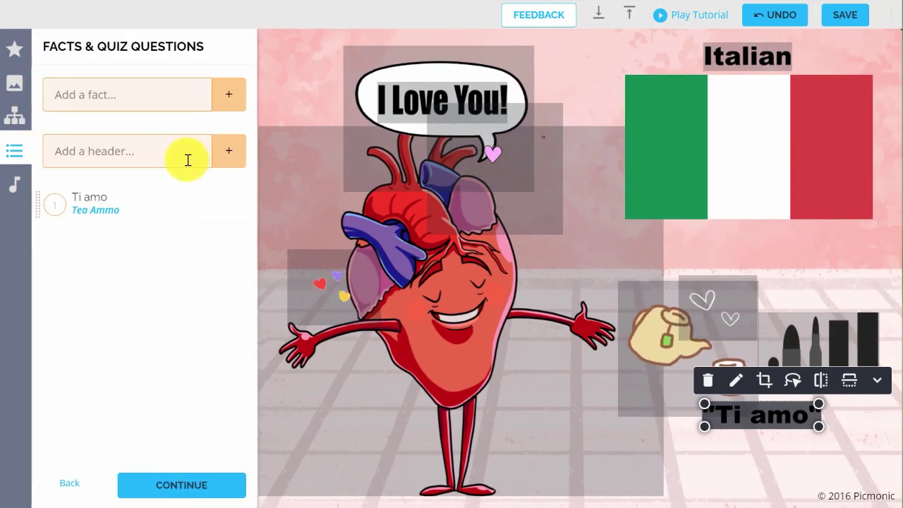
left_click(188, 156)
type("Italian")
left_click(226, 166)
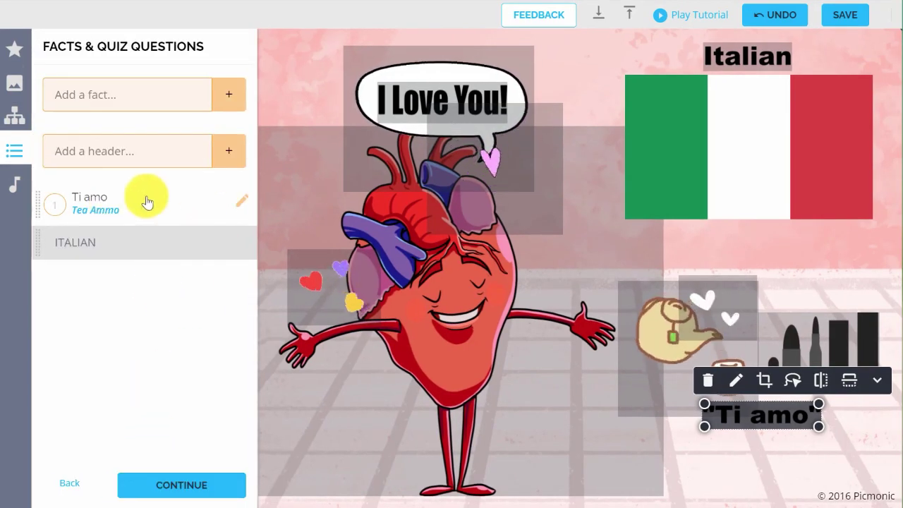
left_click_drag(161, 247, 175, 311)
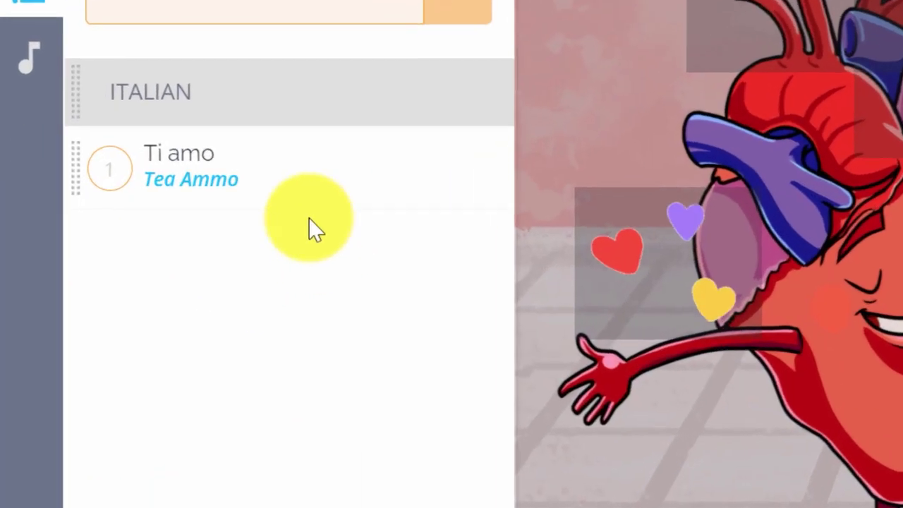
mouse_move(146, 244)
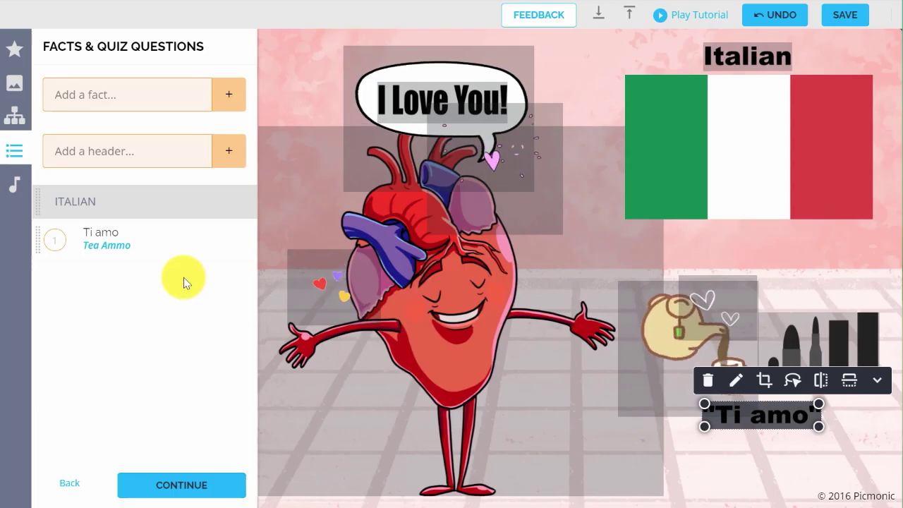
Set the narrator voice to Matthew and apply the template transcript for the title fact
left_click(13, 201)
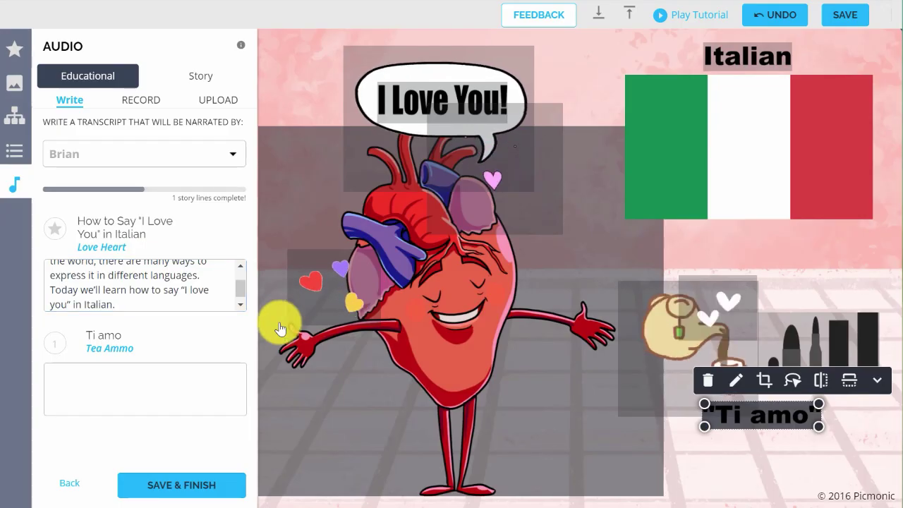
left_click(233, 151)
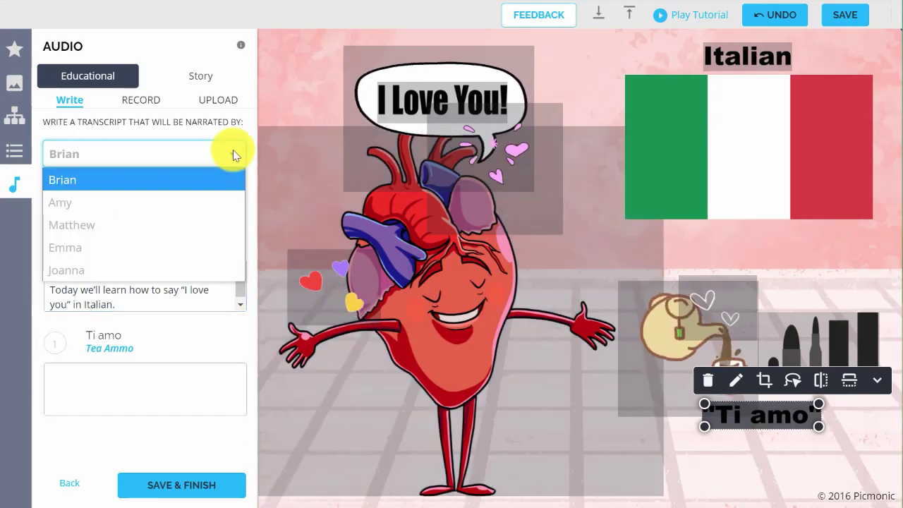
left_click(164, 227)
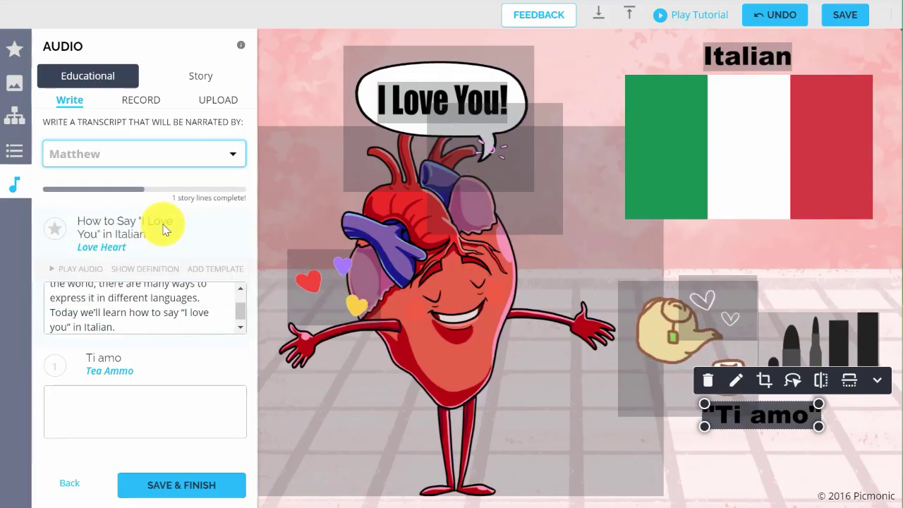
left_click(240, 275)
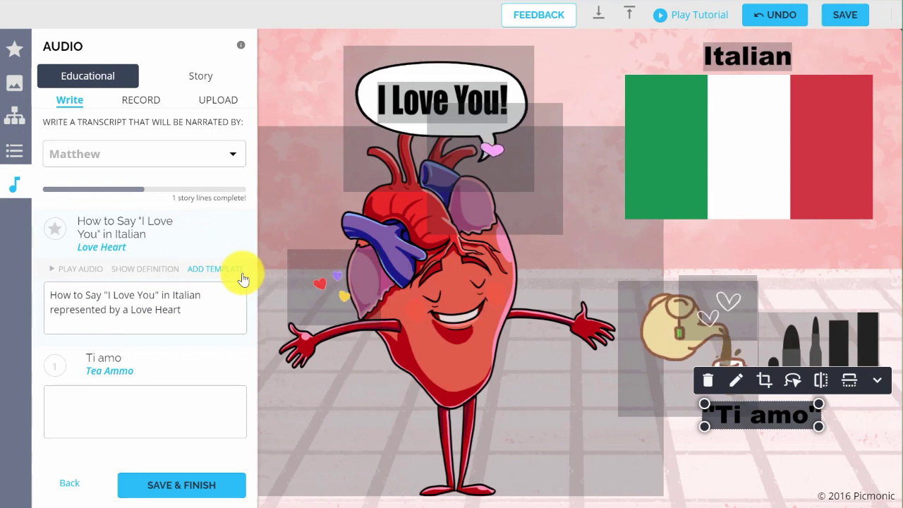
Insert the fact definition, then record about seven seconds of narration for the title fact
left_click(163, 271)
left_click(141, 100)
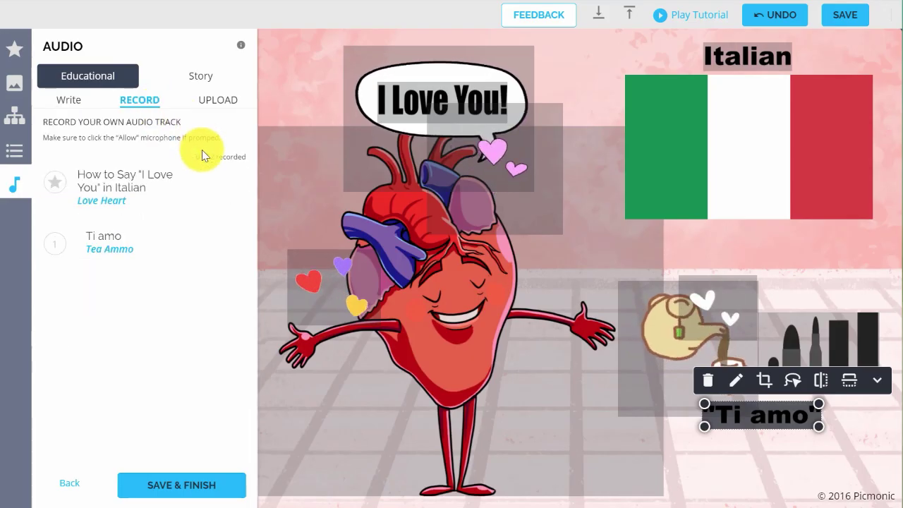
left_click(206, 200)
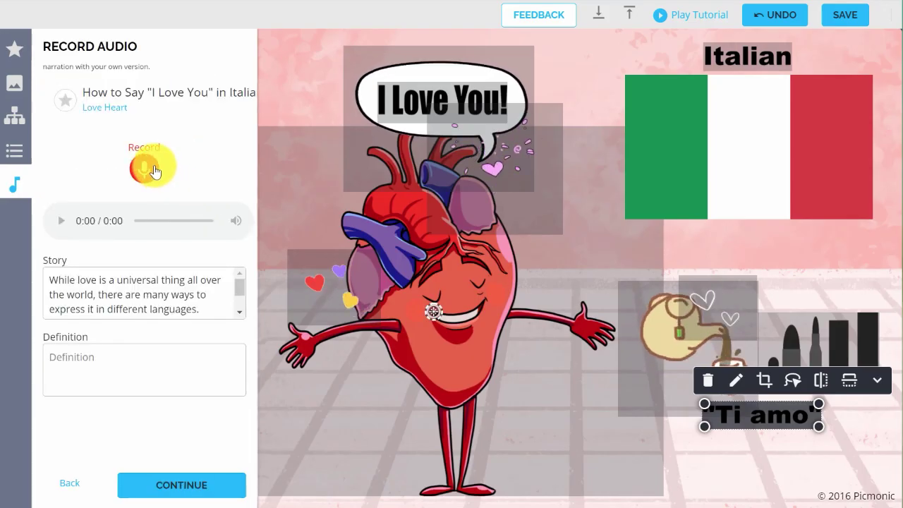
left_click(145, 168)
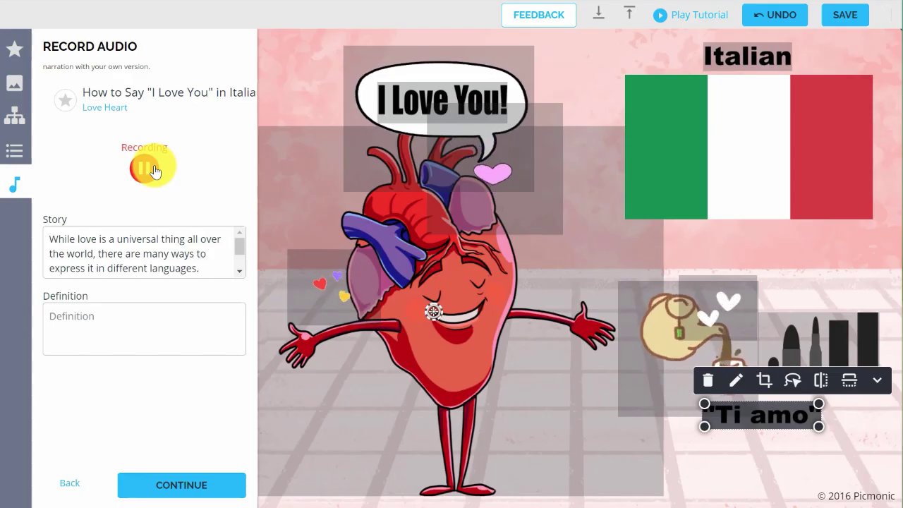
left_click(146, 168)
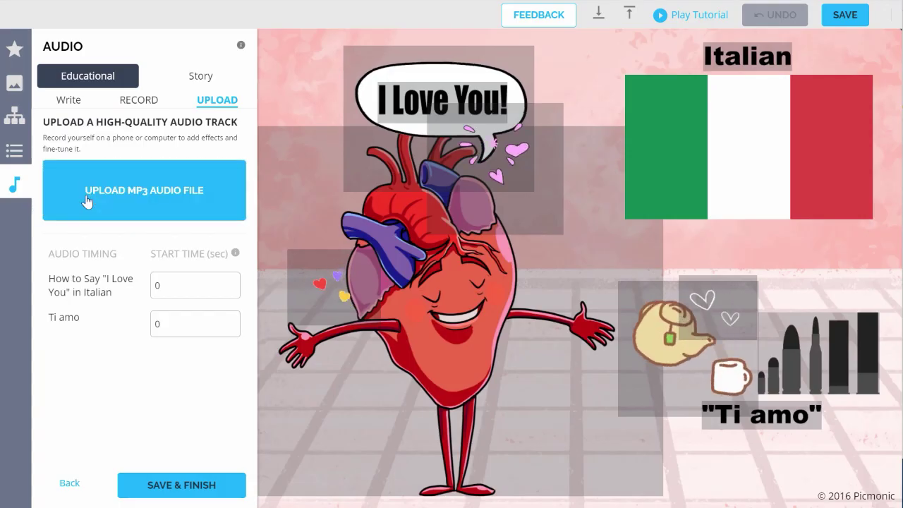
Upload the 'I Love You' MP3 narration, then save and publish the Picmonic
left_click(84, 202)
left_click(117, 27)
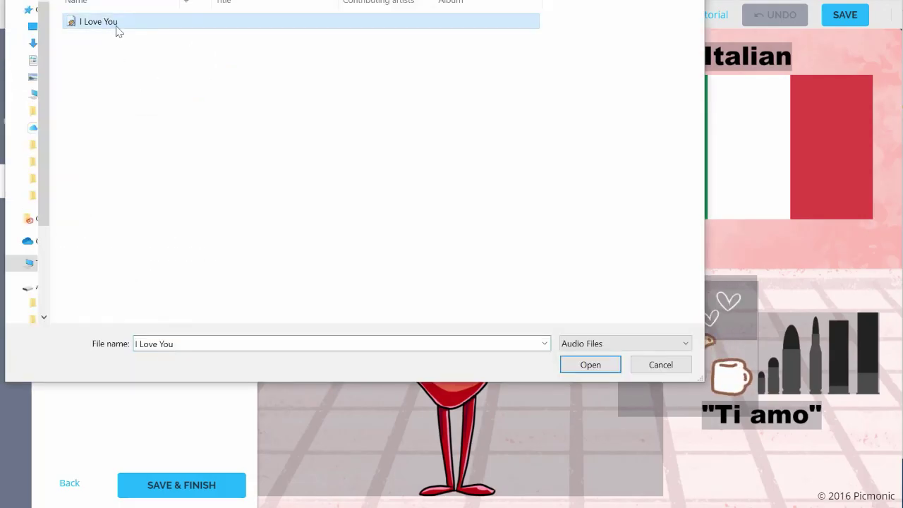
left_click(590, 364)
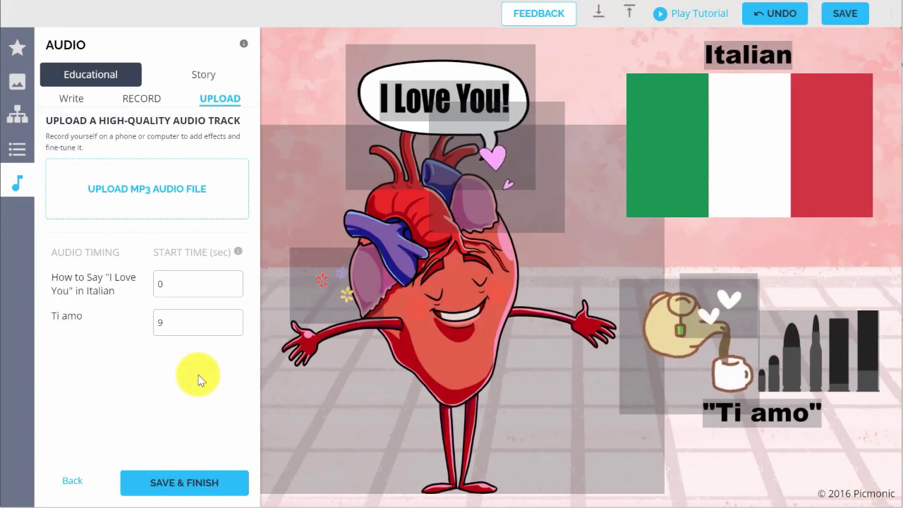
left_click(832, 17)
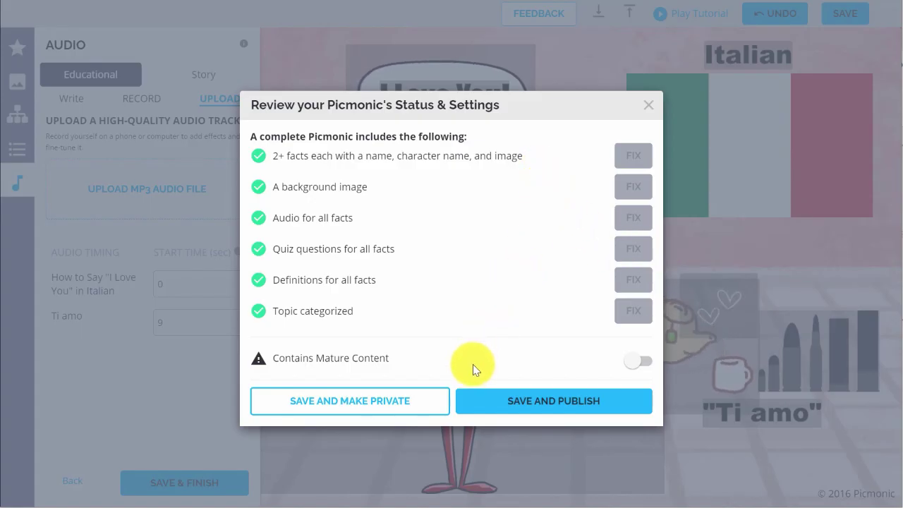
left_click(503, 410)
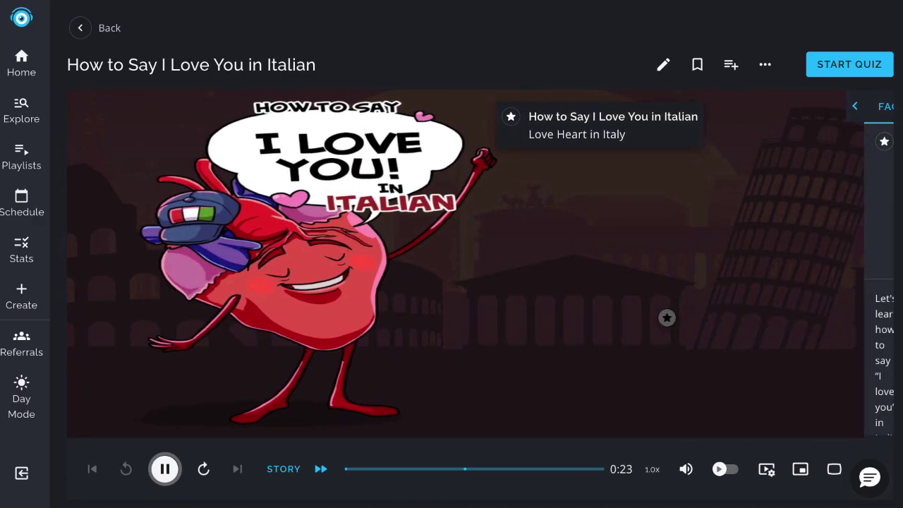